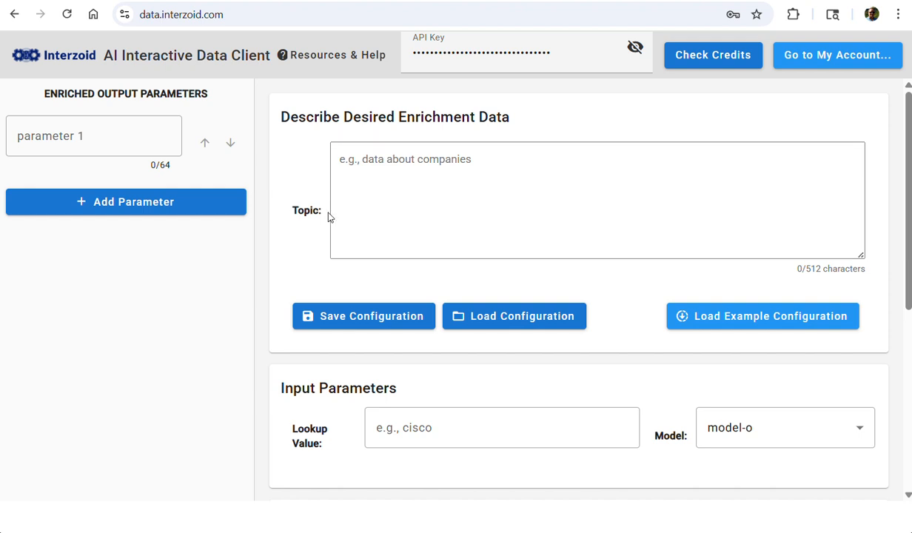
# Set the enrichment topic to "Information about software companies"
pyautogui.click(465, 157)
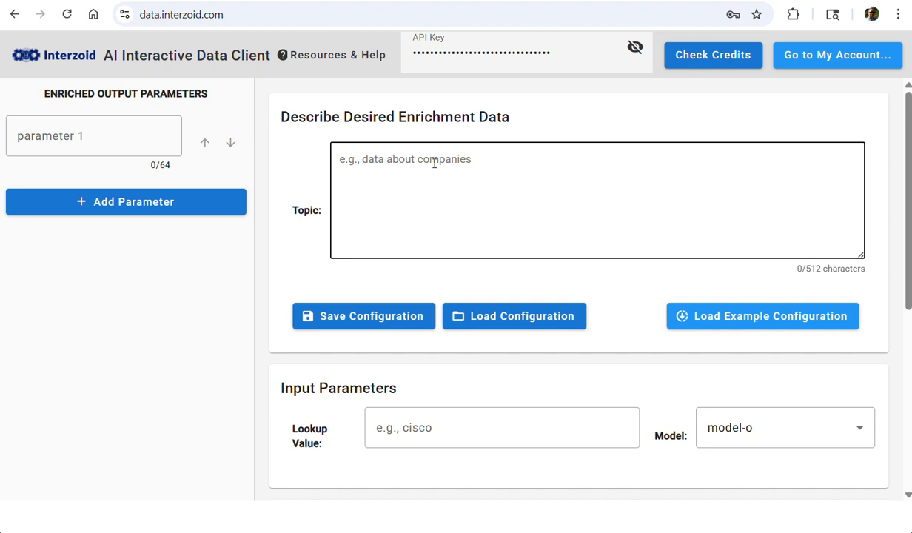
pyautogui.write('Infor')
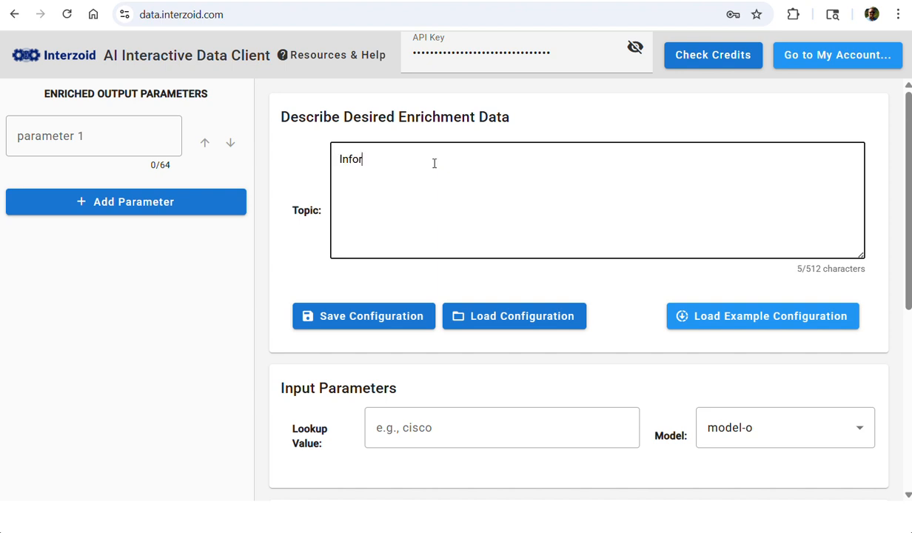
pyautogui.write('mation about softwre')
pyautogui.press('BackSpace')
pyautogui.press('BackSpace')
pyautogui.write('are ')
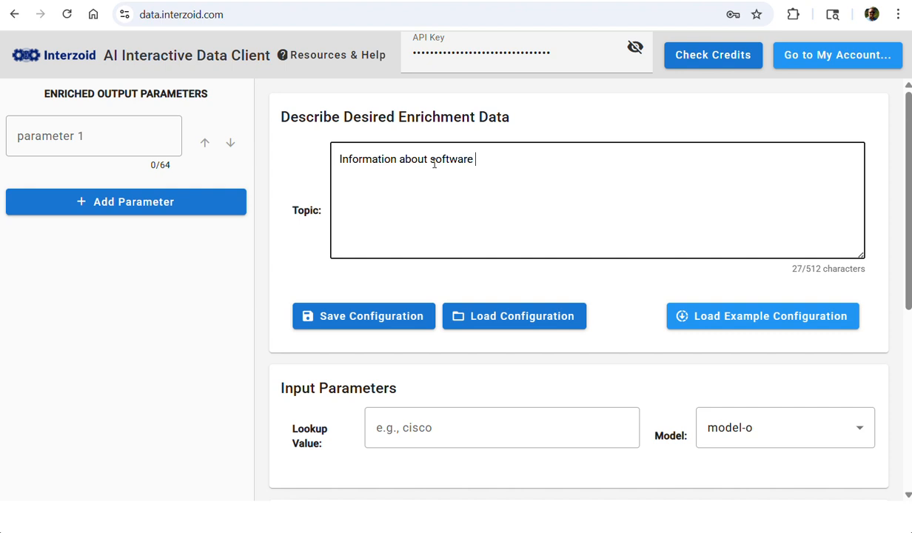
pyautogui.write('companies')
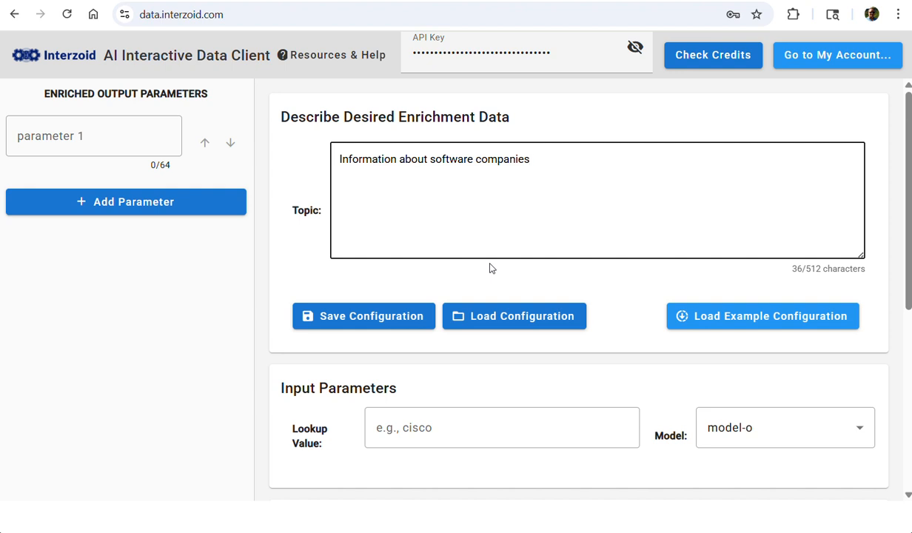
# Name the first output parameter "Company URL" and add a second one named "Heaquarters"
pyautogui.click(105, 136)
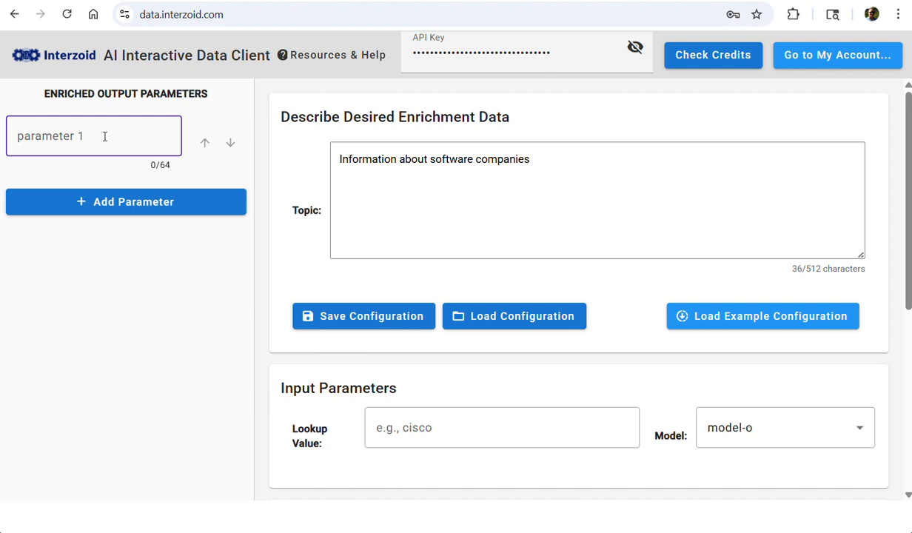
pyautogui.write('Company URL')
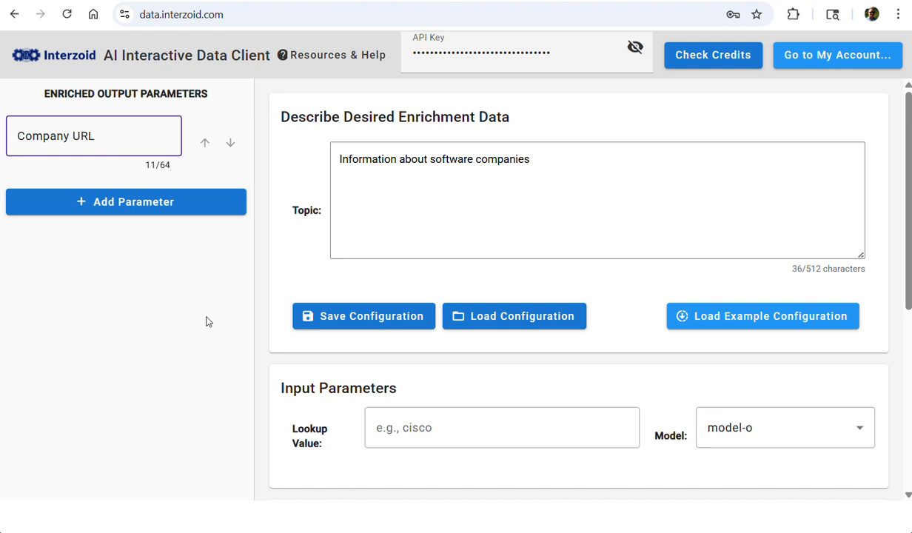
pyautogui.click(145, 207)
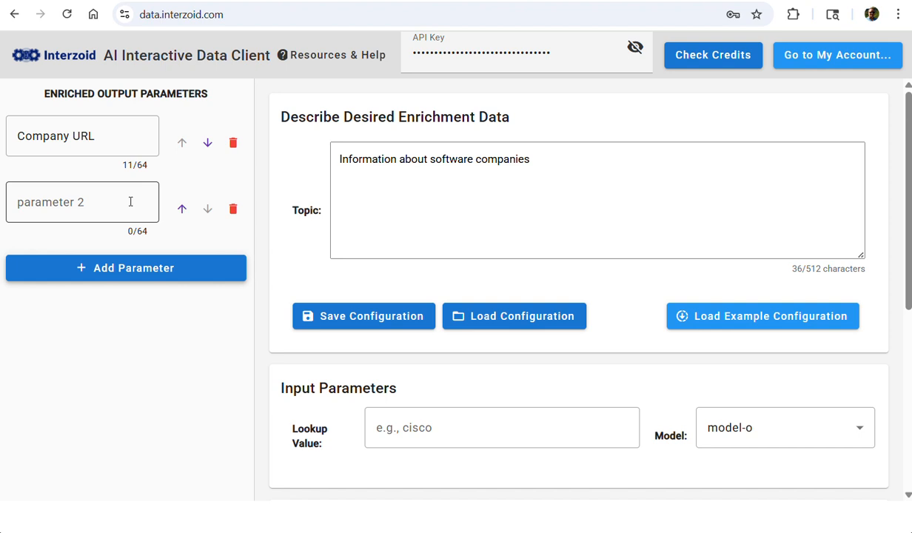
pyautogui.click(130, 202)
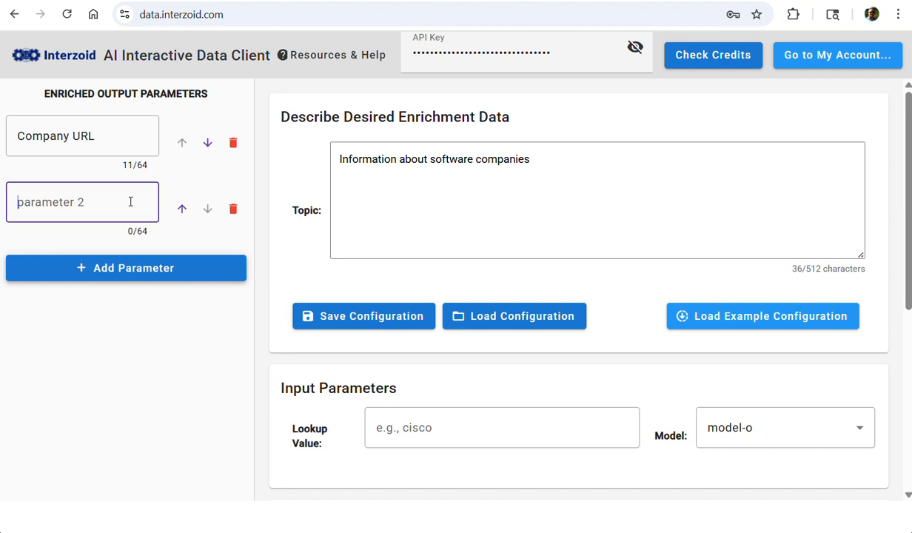
pyautogui.write('Hea')
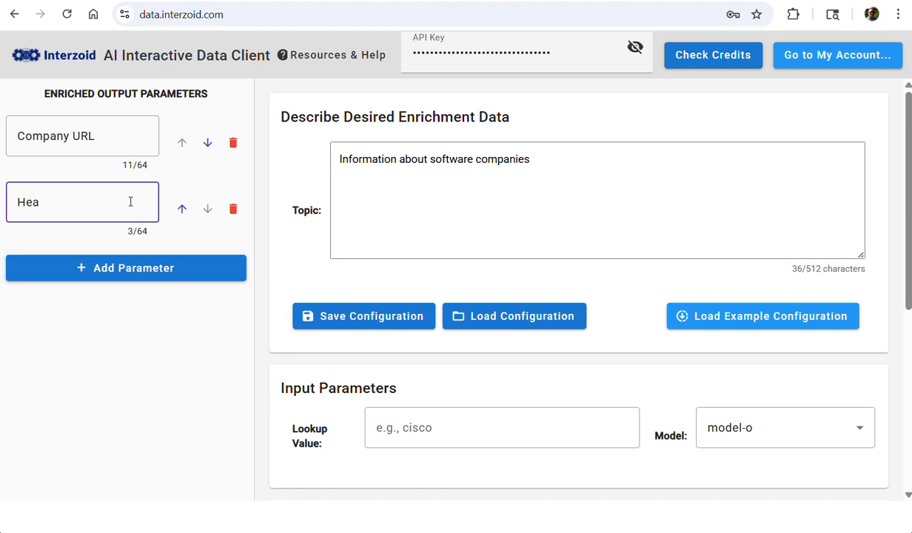
pyautogui.write('quarters')
# Add two more output parameters named "Revenue" and "Description"
pyautogui.click(102, 267)
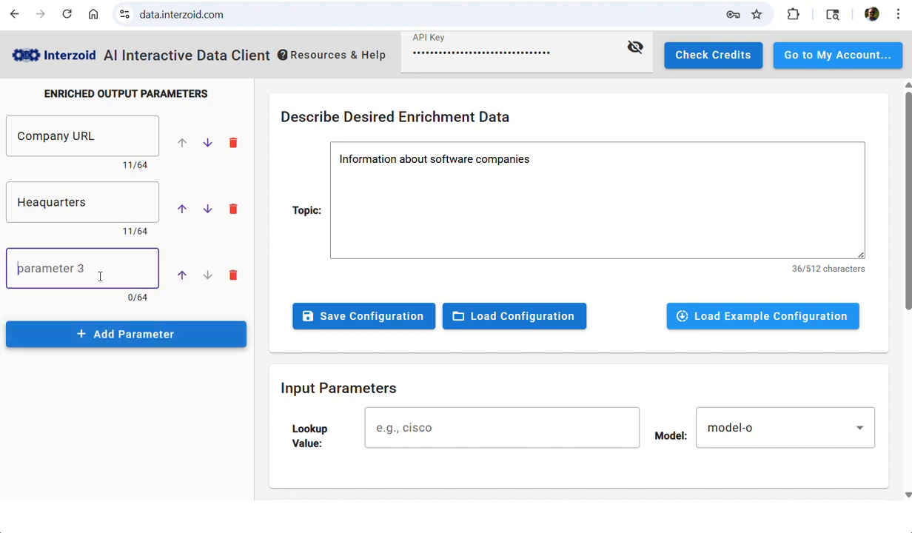
pyautogui.write('Reveu')
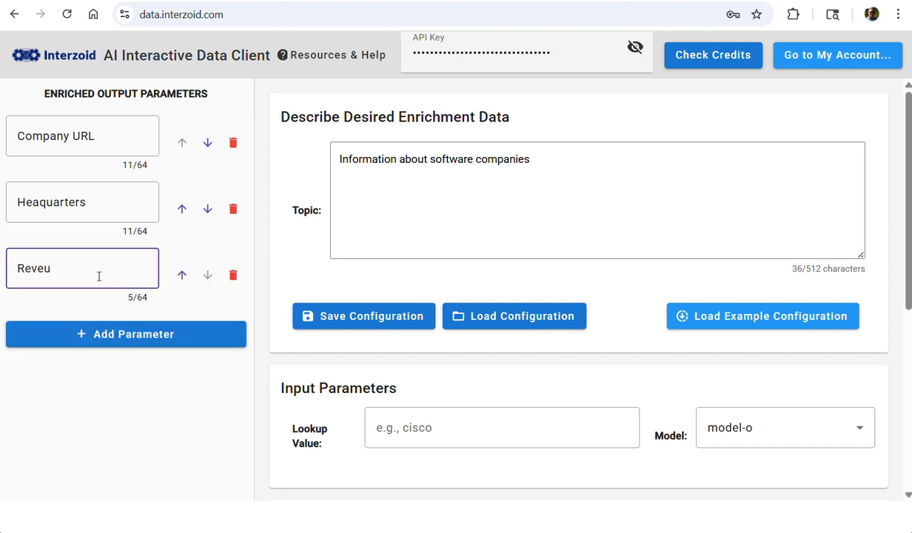
pyautogui.press('BackSpace')
pyautogui.write('nue')
pyautogui.click(102, 342)
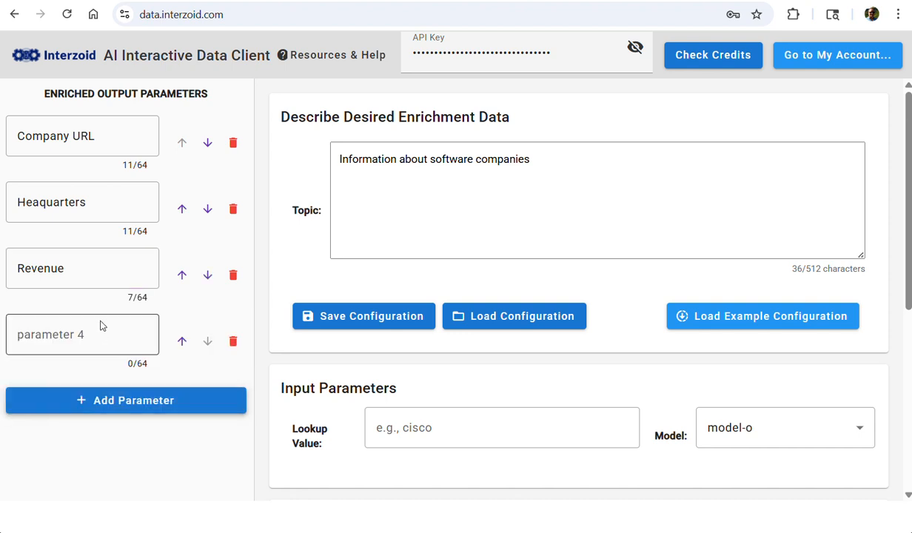
pyautogui.click(99, 339)
pyautogui.write('Desc')
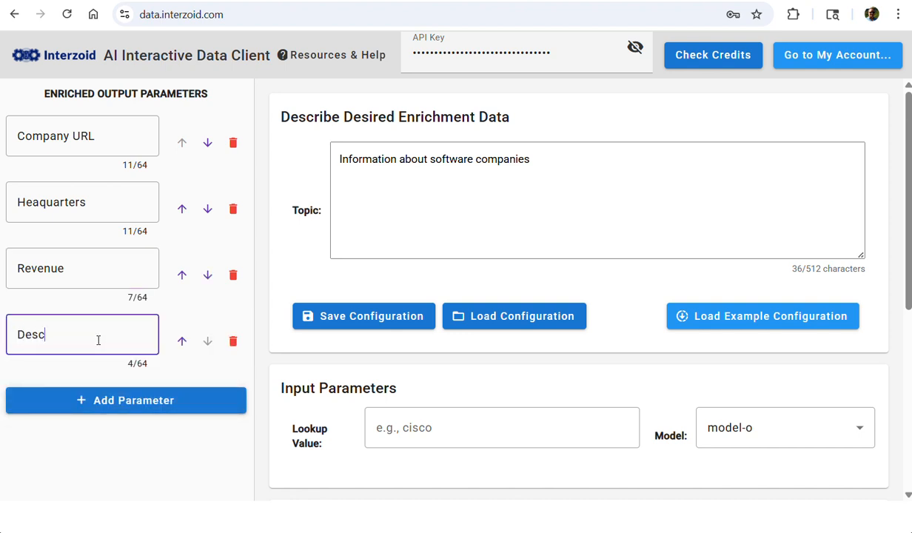
pyautogui.write('ription')
# Add "Flagship Product" and "CEO" as the fifth and sixth output parameters
pyautogui.click(105, 400)
pyautogui.click(105, 399)
pyautogui.write('Fl')
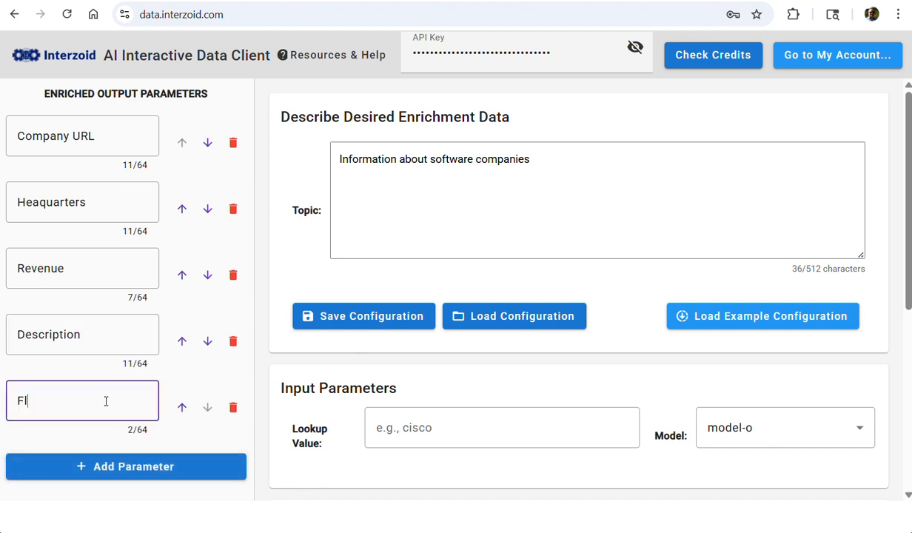
pyautogui.write('agship Product')
pyautogui.click(145, 468)
pyautogui.click(119, 463)
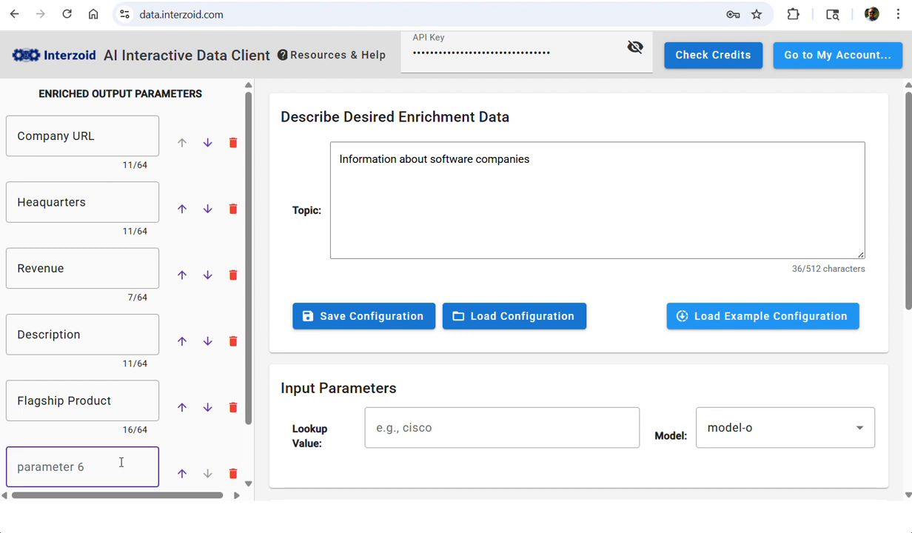
pyautogui.write('CEO')
# Add a seventh output parameter named "CEO Linkedin URL"
pyautogui.scroll(-1, 115, 455)
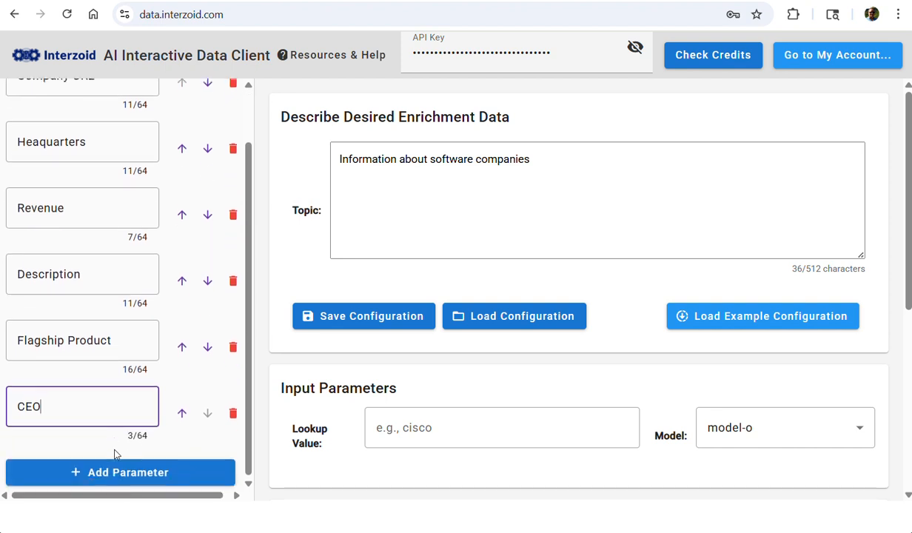
pyautogui.click(131, 470)
pyautogui.click(109, 469)
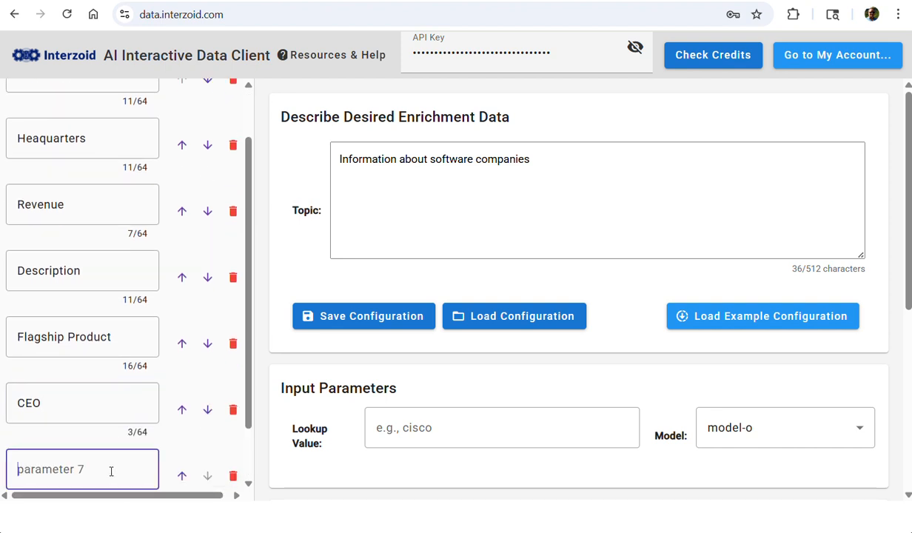
pyautogui.write('CEO Linkedi')
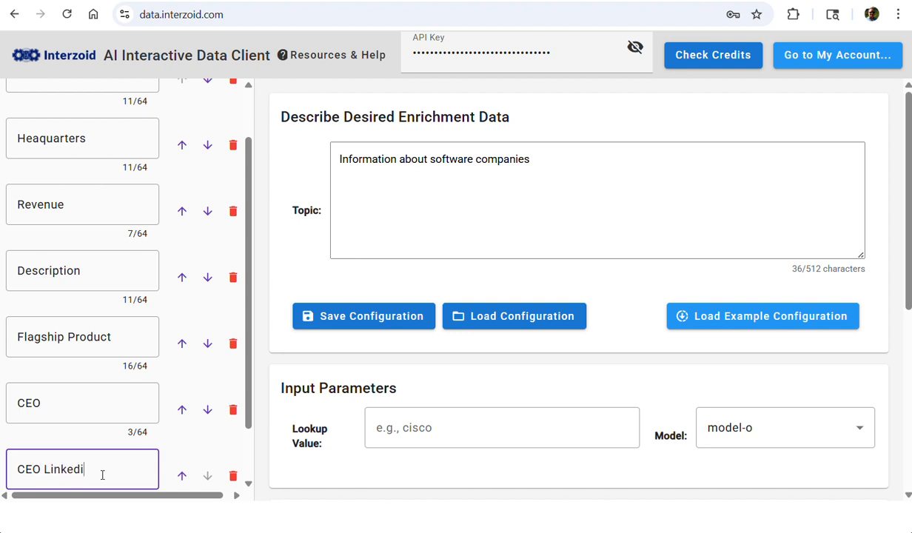
pyautogui.write('n URL')
# Set the lookup value to "Microsoft" and choose model-a-premium as the model
pyautogui.scroll(-1, 509, 351)
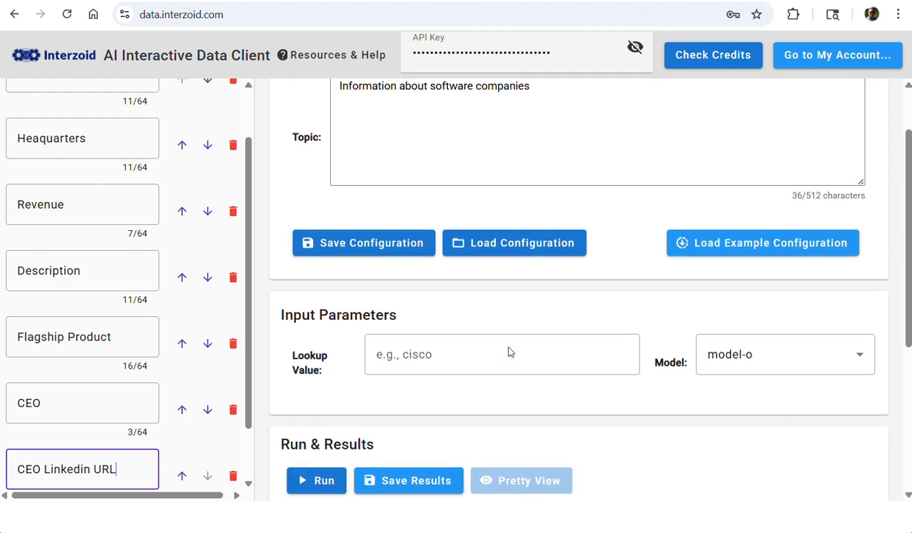
pyautogui.click(467, 355)
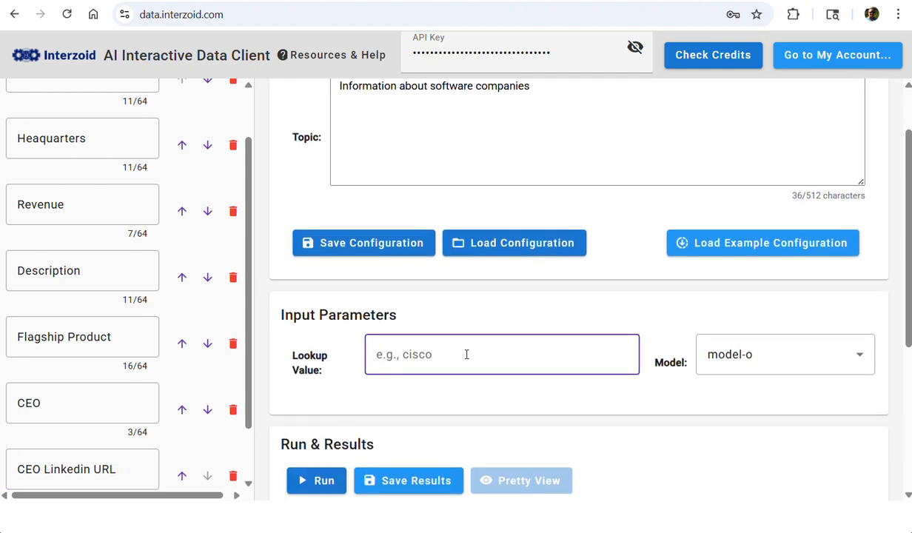
pyautogui.write('Microsoft')
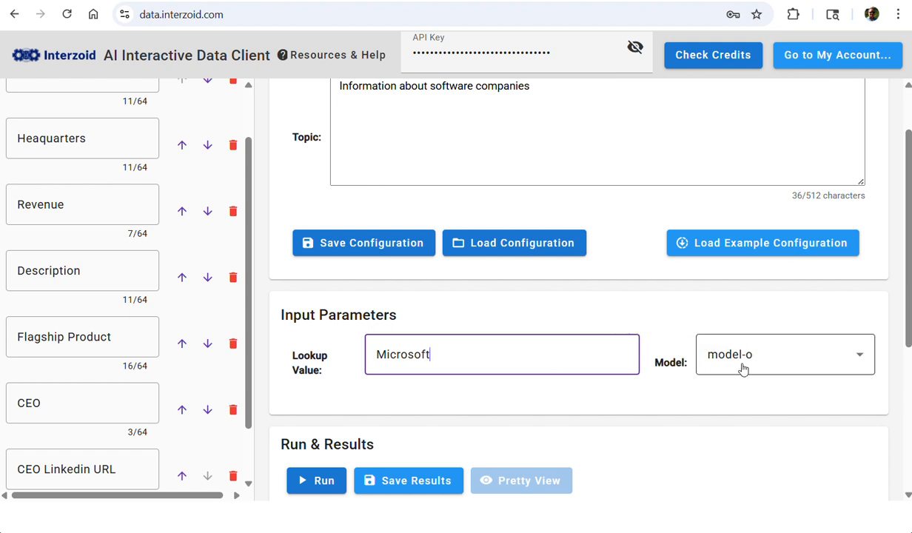
pyautogui.click(810, 356)
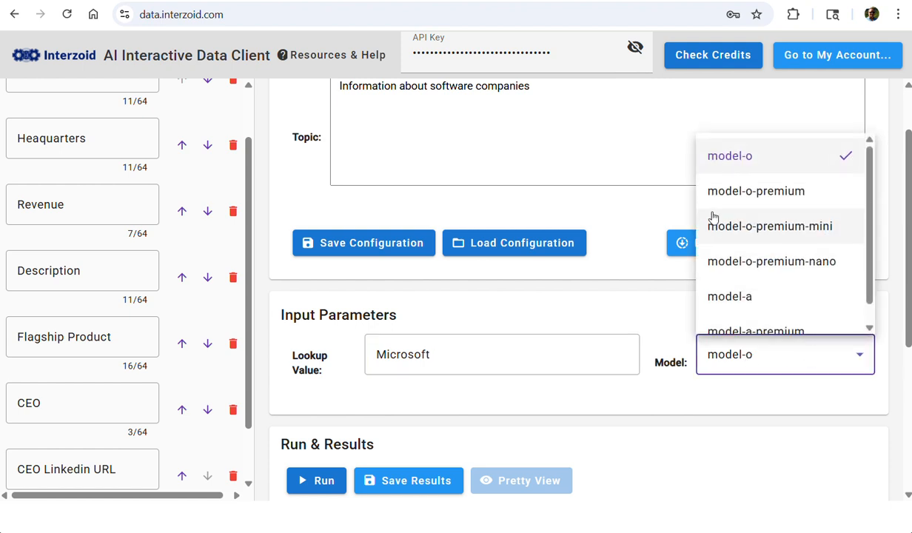
pyautogui.scroll(-1, 718, 222)
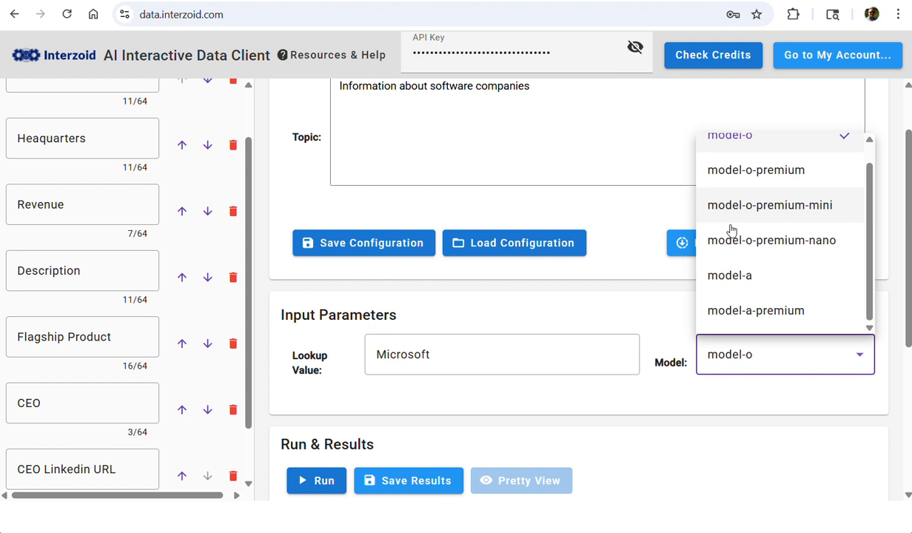
pyautogui.click(773, 315)
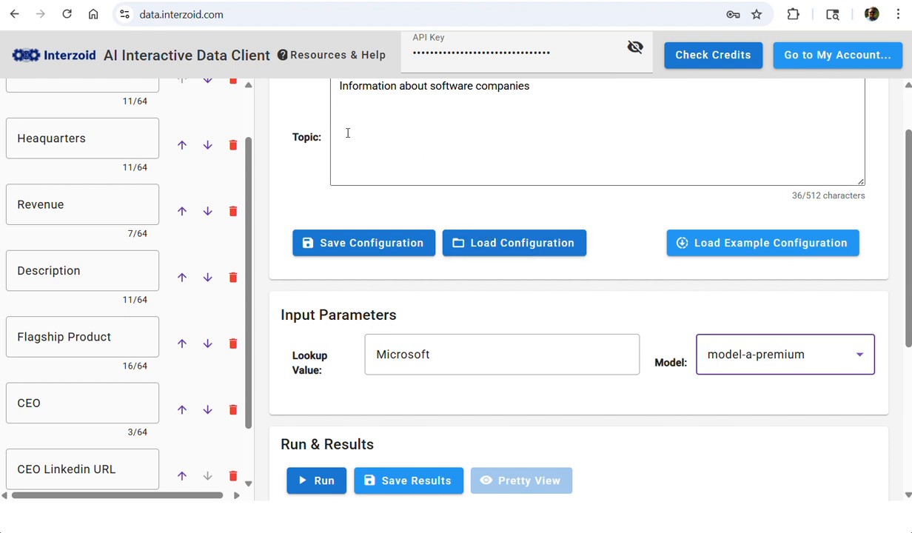
# View the available Resources & Help links, then return to the enrichment configuration
pyautogui.click(336, 57)
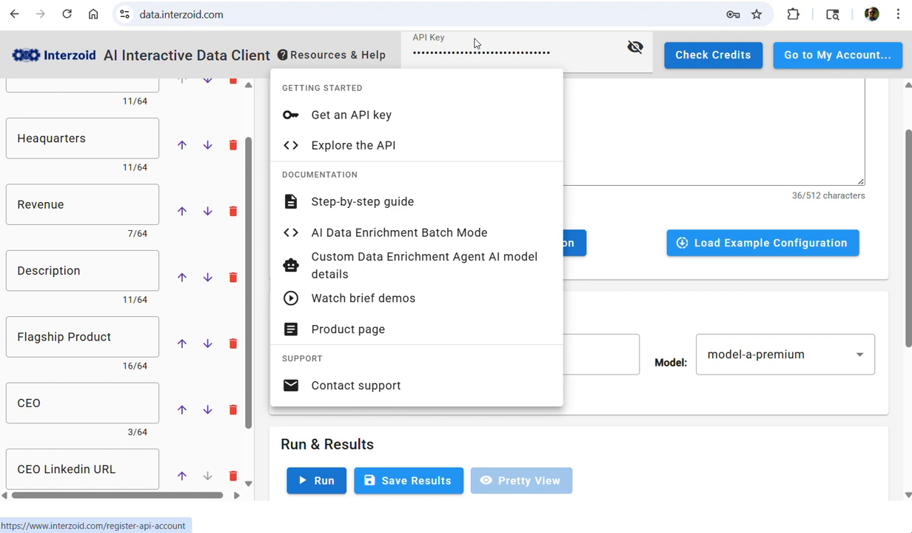
pyautogui.click(509, 20)
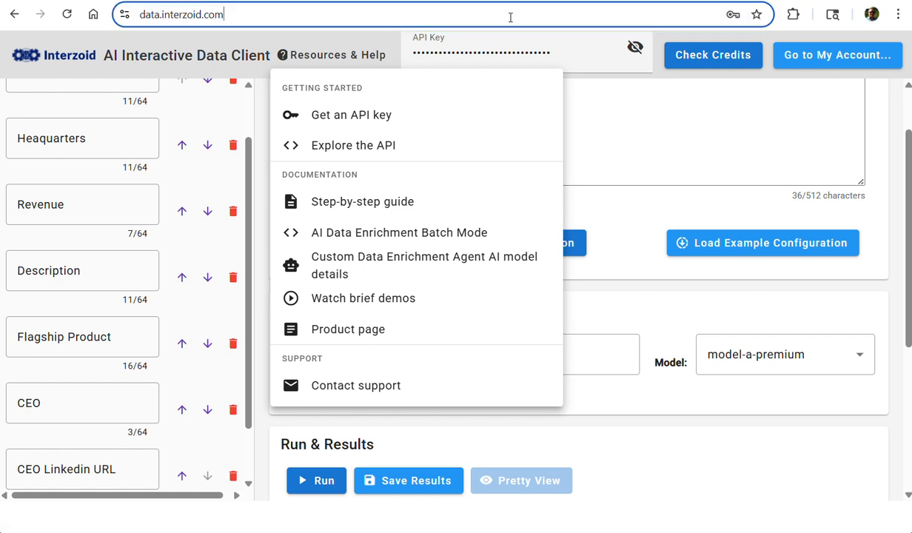
pyautogui.click(652, 194)
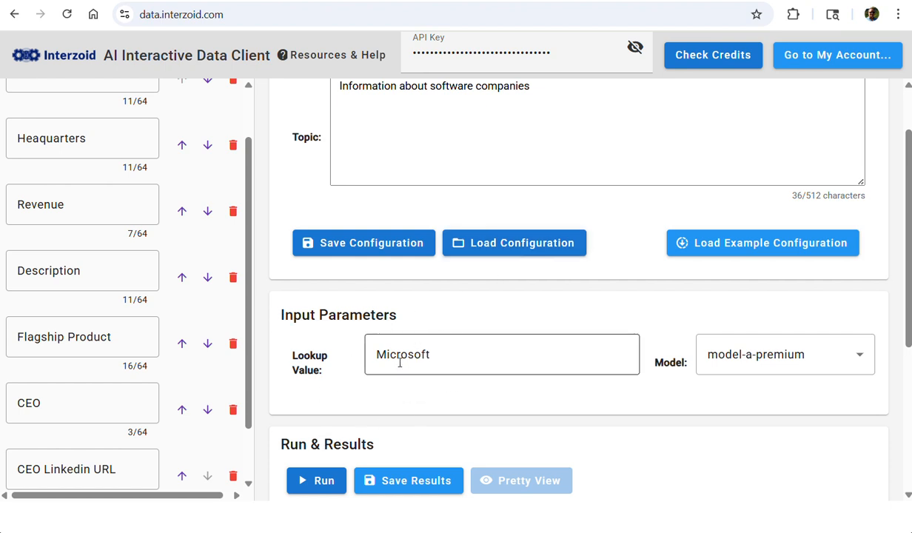
# Run the enrichment for the Microsoft lookup and open its results in Pretty View
pyautogui.scroll(-2, 468, 356)
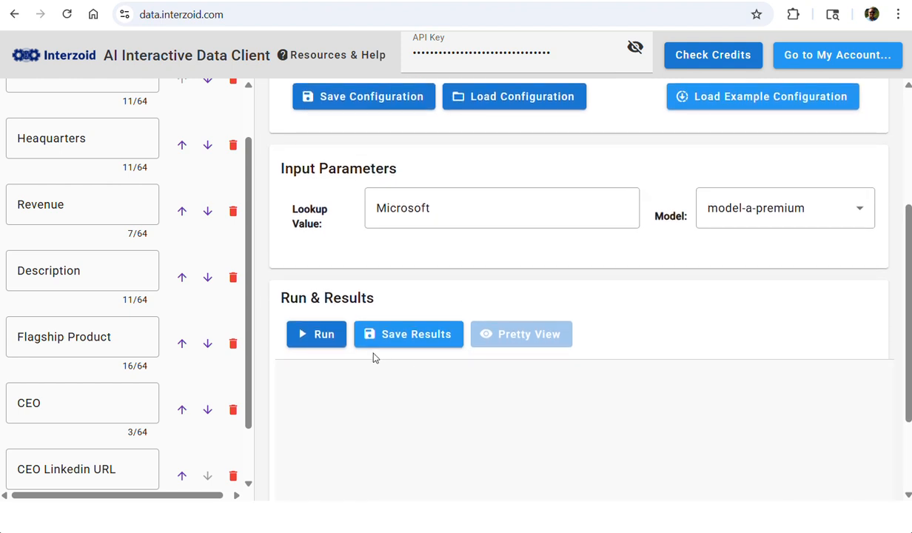
pyautogui.click(320, 342)
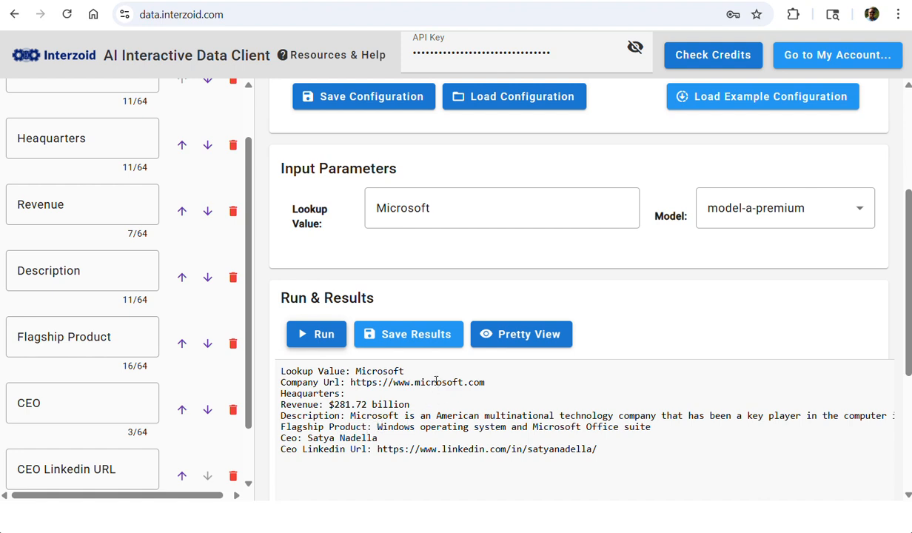
pyautogui.click(523, 336)
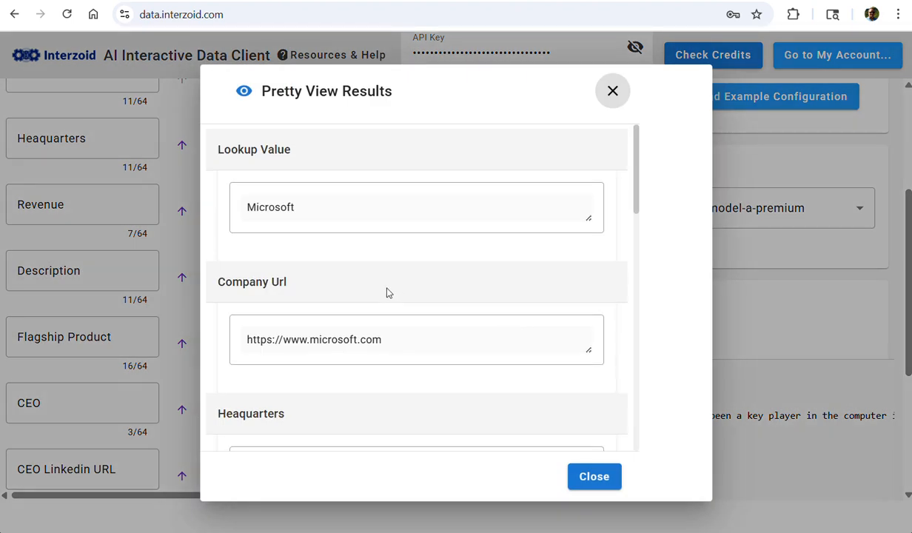
# Review every returned field down to the CEO LinkedIn URL, highlight that URL, and close the formatted results
pyautogui.scroll(-1, 386, 291)
pyautogui.scroll(-4, 387, 291)
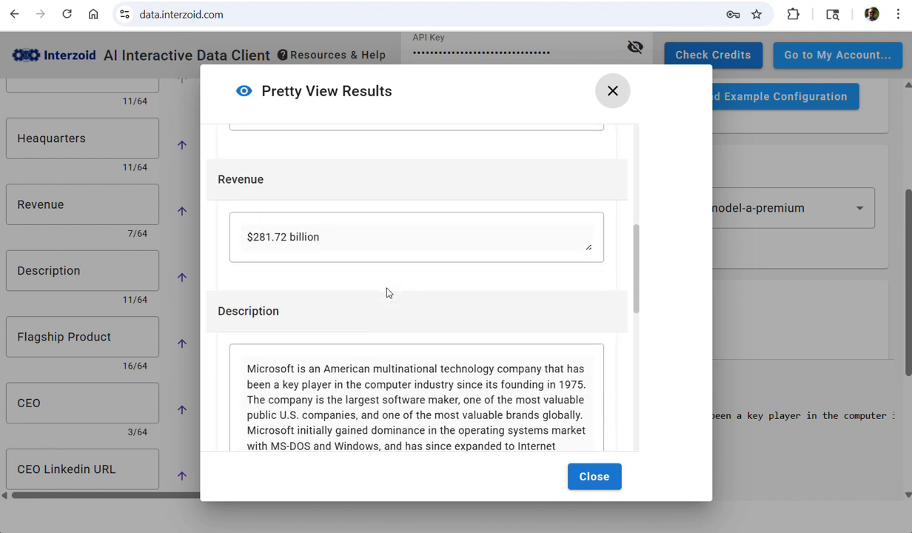
pyautogui.scroll(-1, 386, 291)
pyautogui.scroll(-1, 386, 291)
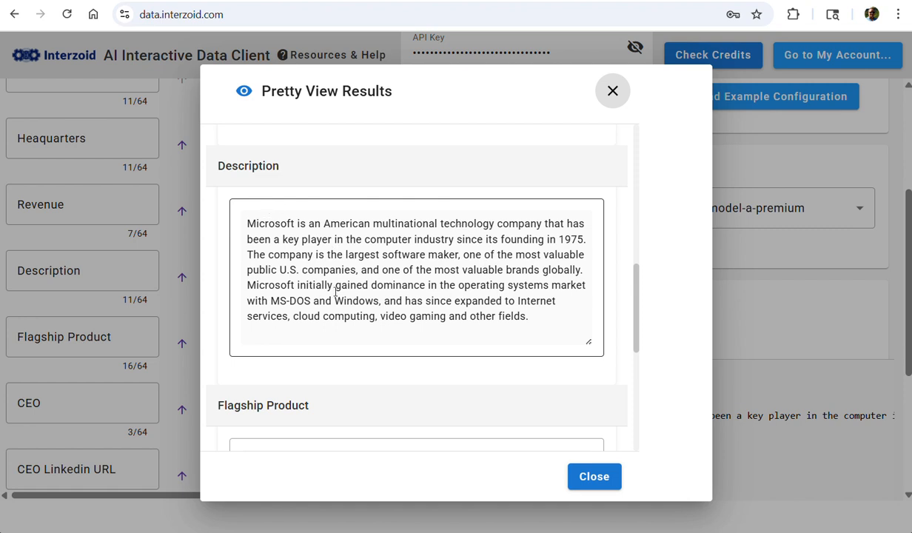
pyautogui.scroll(-1, 352, 294)
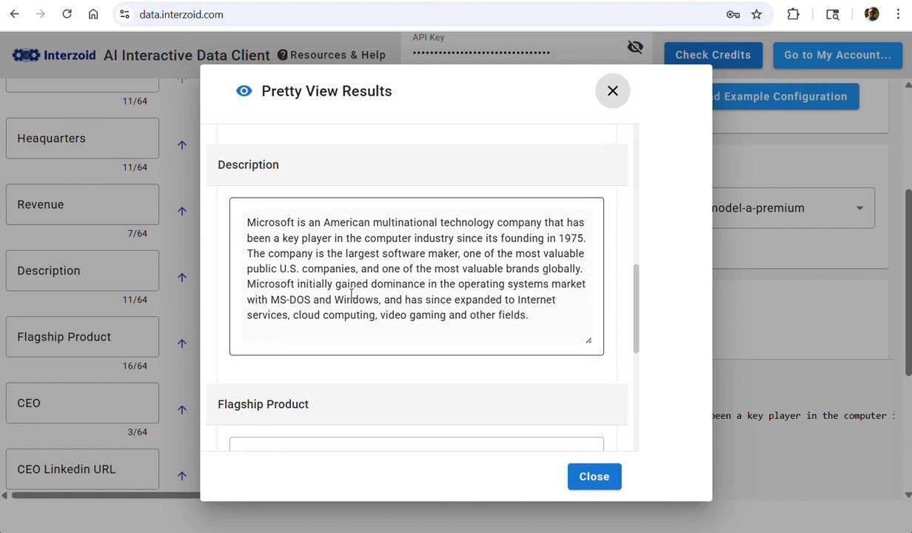
pyautogui.scroll(-2, 352, 295)
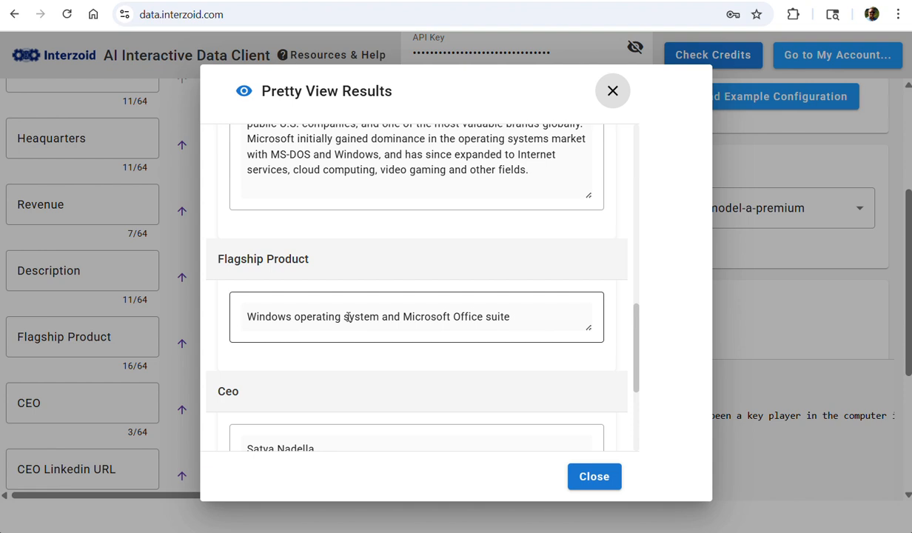
pyautogui.scroll(-3, 348, 317)
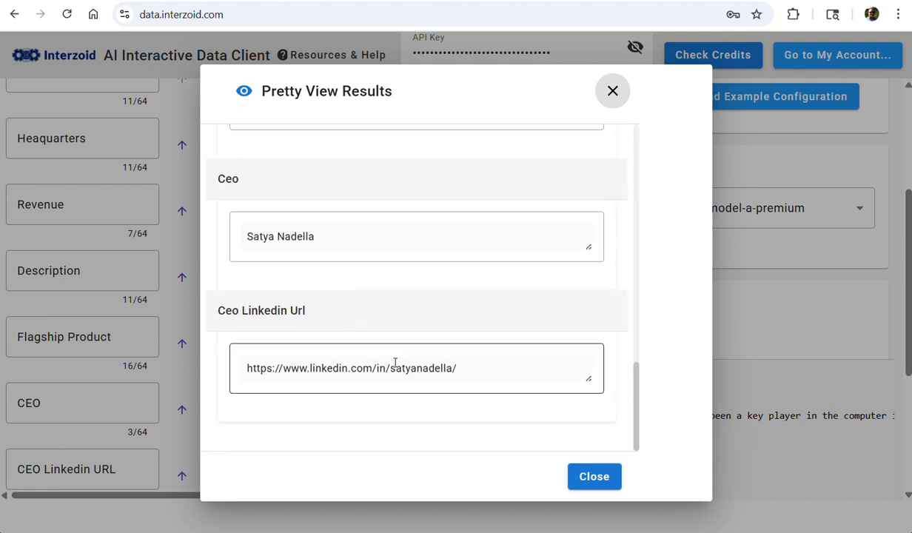
pyautogui.moveTo(459, 367); pyautogui.dragTo(247, 368)
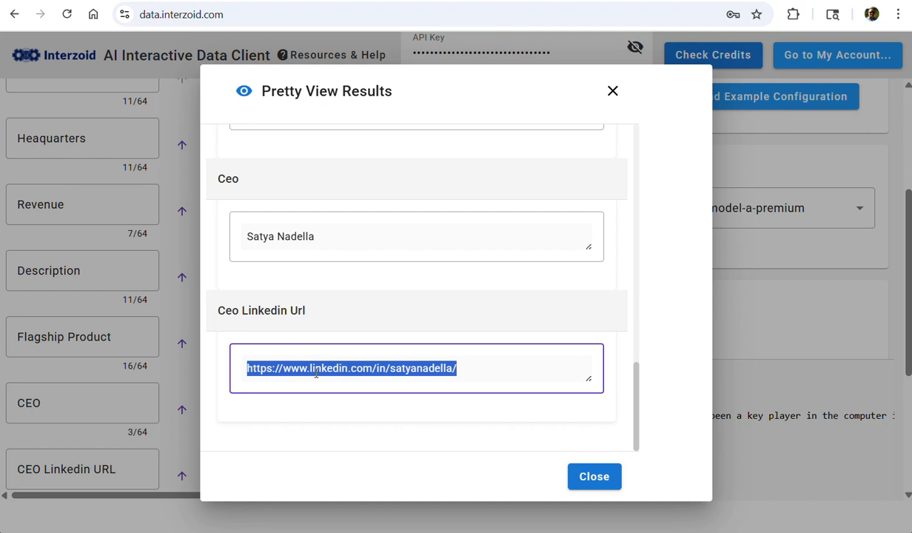
pyautogui.click(591, 477)
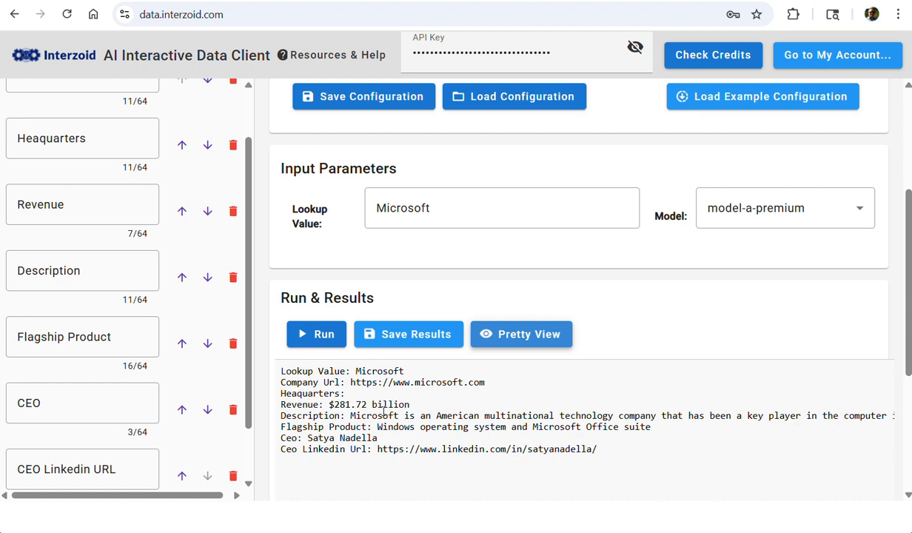
# Examine the API call used for this enrichment, including its topic, lookup, model and output parameters
pyautogui.scroll(-4, 644, 461)
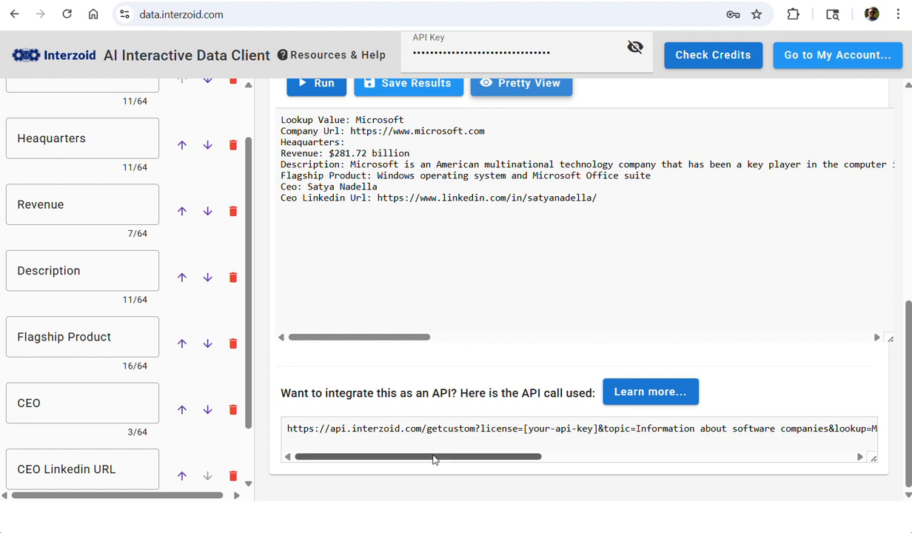
pyautogui.moveTo(464, 454); pyautogui.dragTo(515, 460)
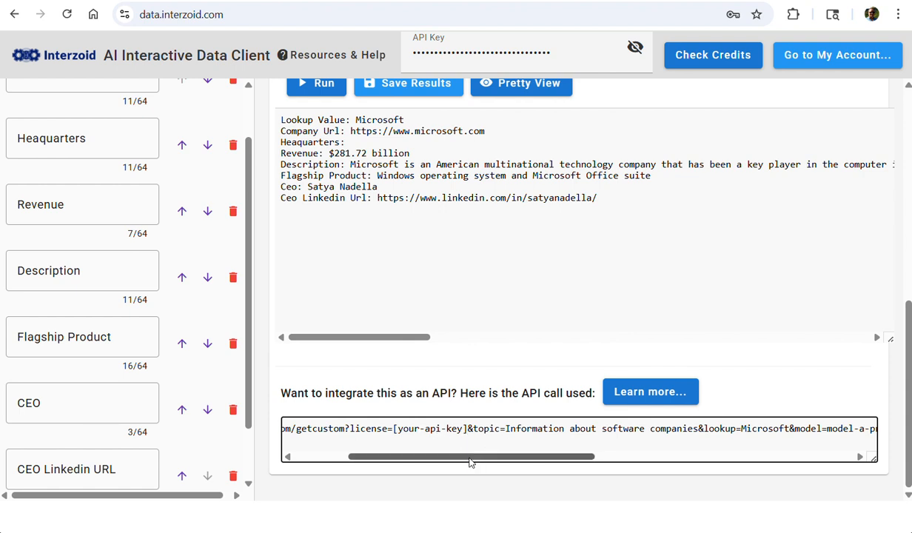
pyautogui.moveTo(469, 463); pyautogui.dragTo(503, 464)
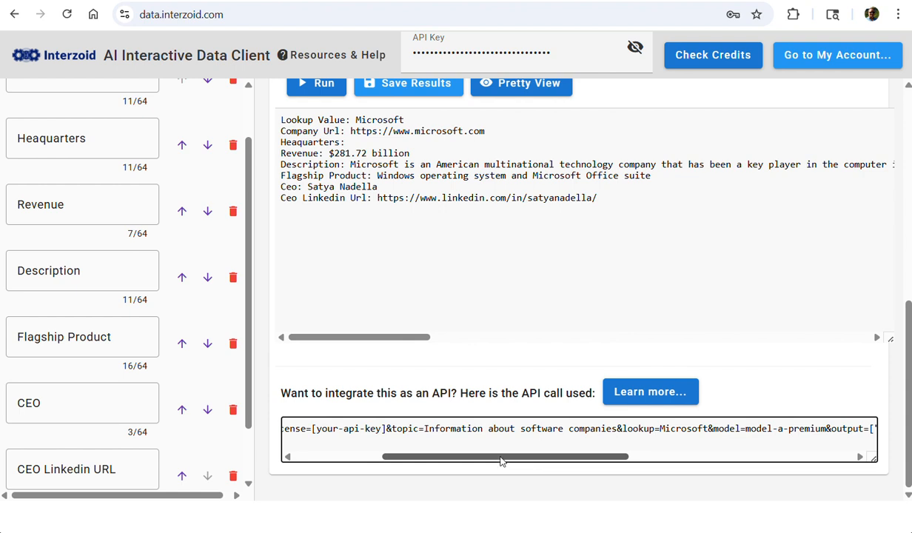
pyautogui.moveTo(499, 462); pyautogui.dragTo(613, 473)
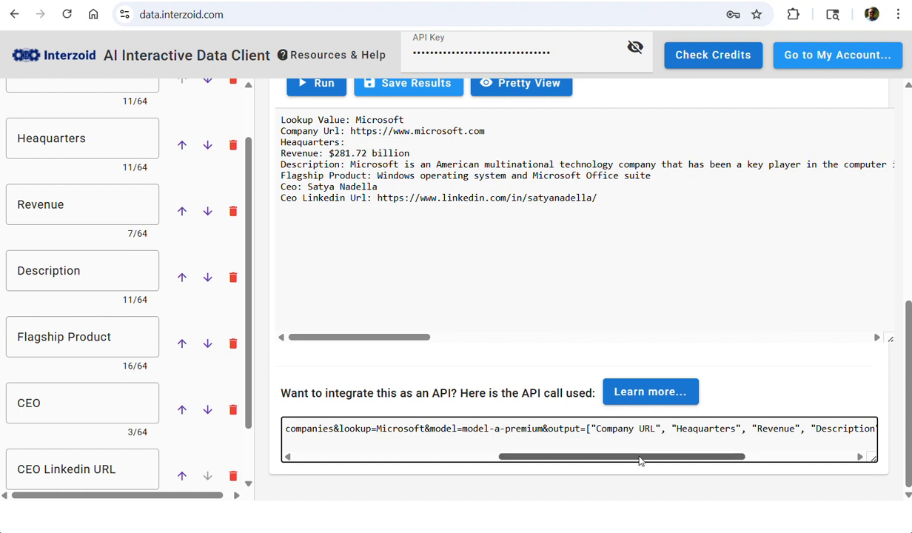
pyautogui.moveTo(638, 457); pyautogui.dragTo(517, 446)
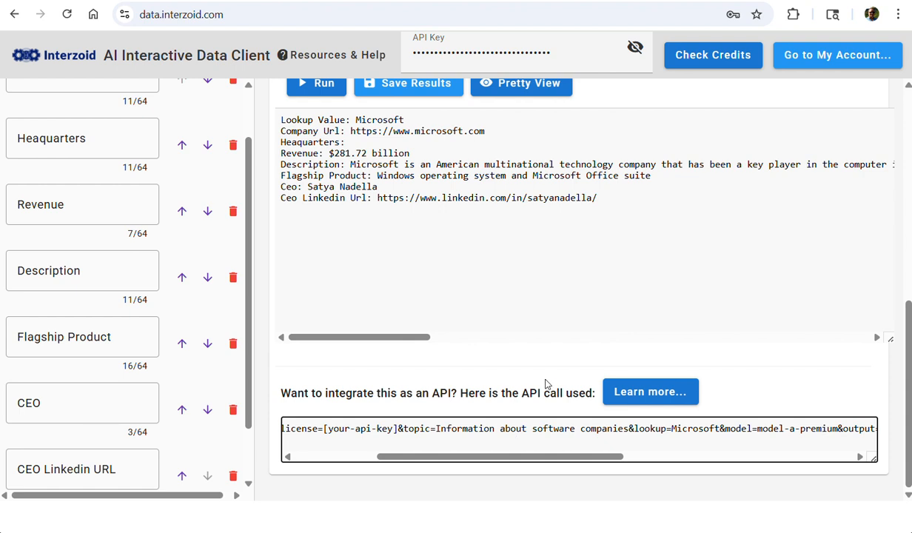